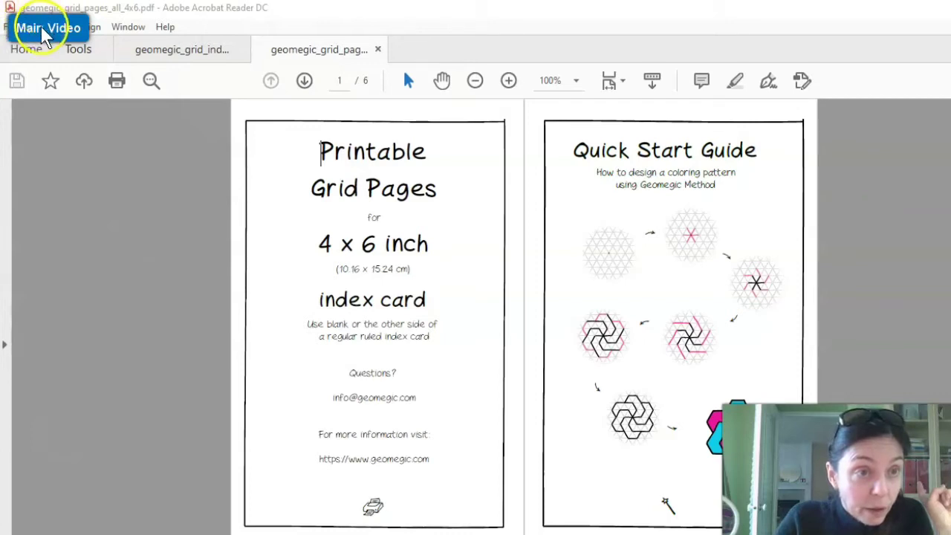
- Open File > Print for the grid-pages PDF and advance the preview to grid page 3 of 6
{"action": "left_click", "coordinate": [139, 141]}
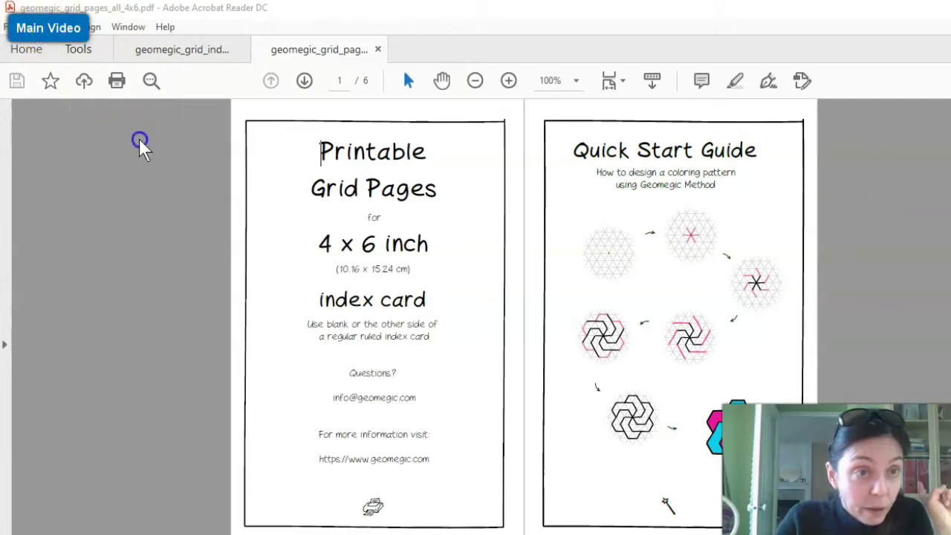
{"action": "left_click", "coordinate": [7, 30]}
{"action": "left_click", "coordinate": [8, 29]}
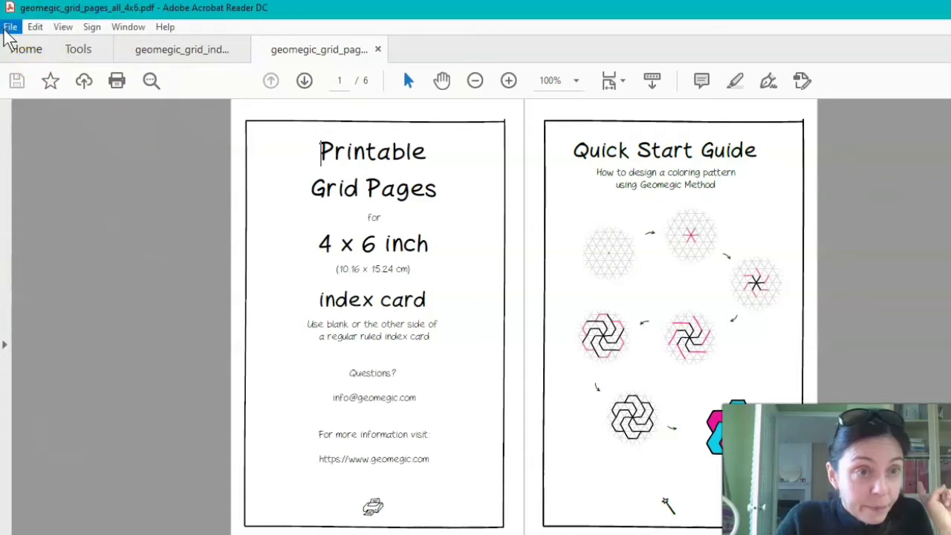
{"action": "left_click", "coordinate": [6, 31]}
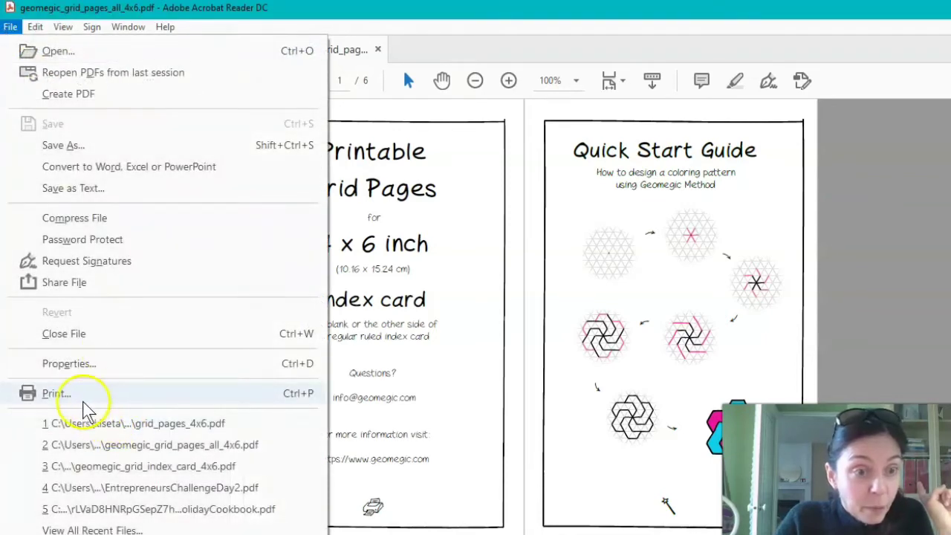
{"action": "left_click", "coordinate": [83, 401]}
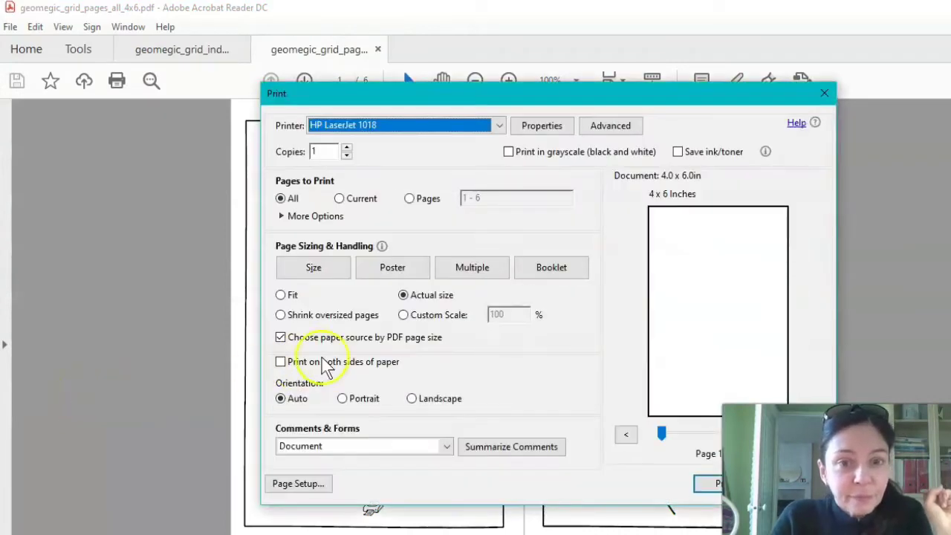
{"action": "mouse_move", "coordinate": [519, 95]}
{"action": "left_mouse_down"}
{"action": "mouse_move", "coordinate": [428, 41]}
{"action": "mouse_move", "coordinate": [374, 72]}
{"action": "left_mouse_up"}
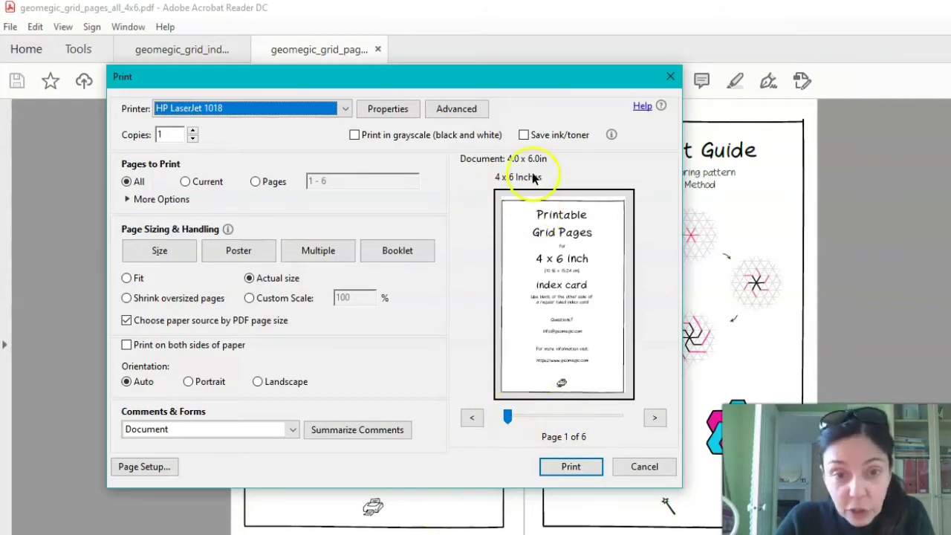
{"action": "left_click", "coordinate": [657, 419]}
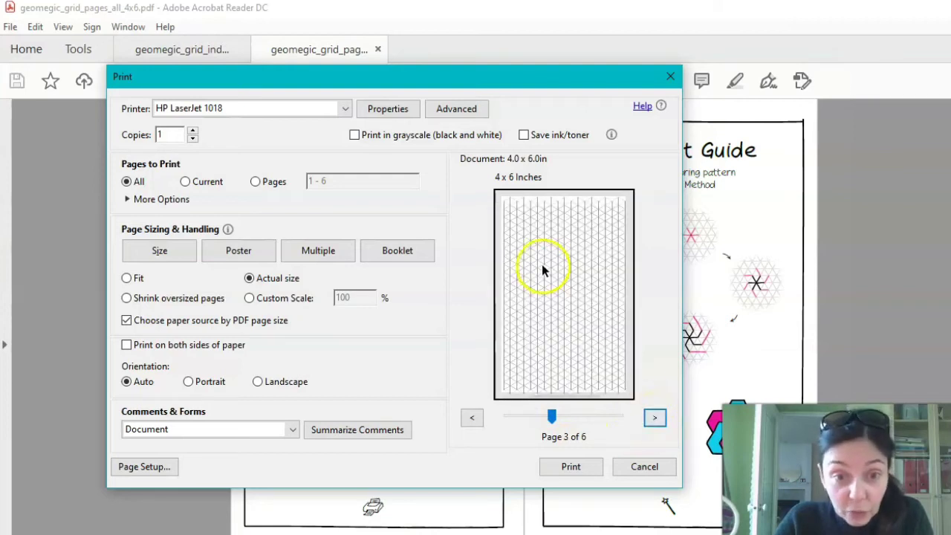
- Change the Pages to Print range from 1 - 6 to just page 3
{"action": "left_click", "coordinate": [256, 183]}
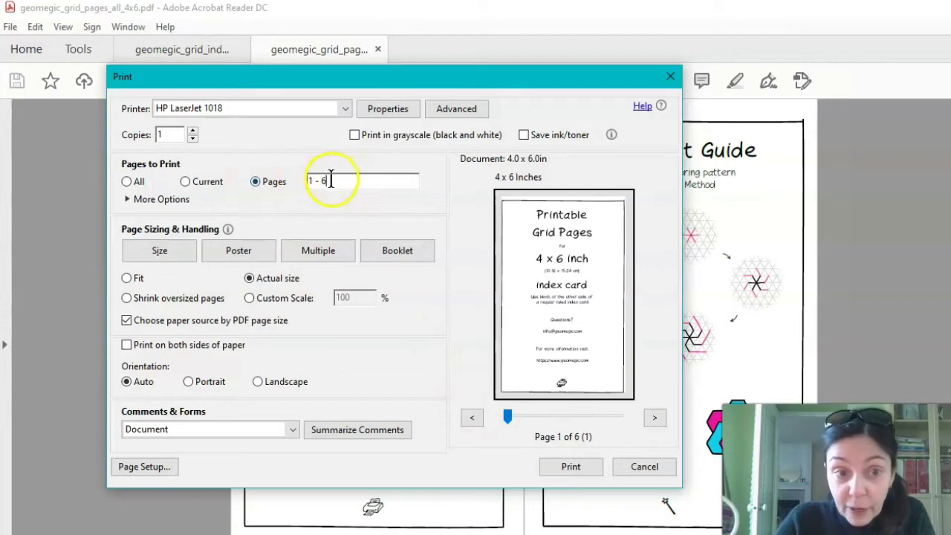
{"action": "left_click_drag", "start_coordinate": [336, 181], "coordinate": [277, 186]}
{"action": "type", "text": "3"}
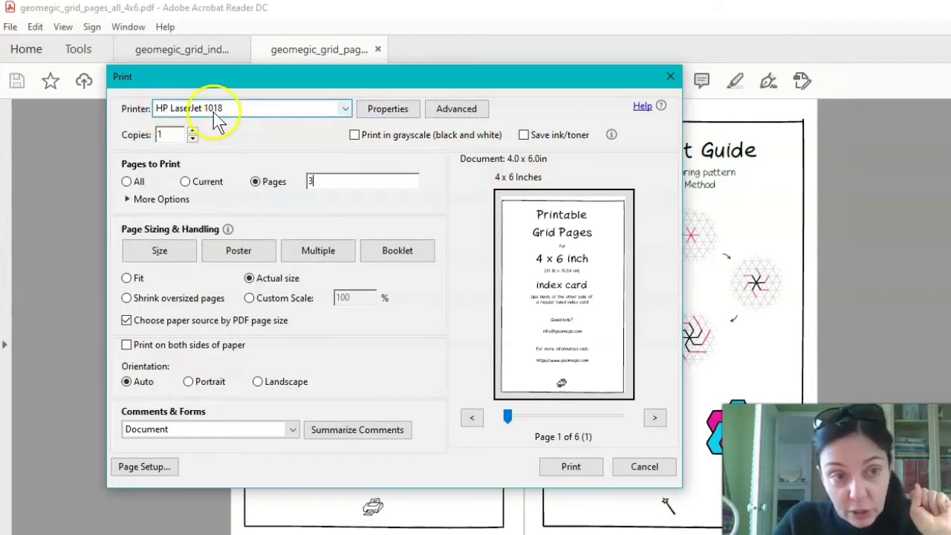
- Bring up the HP LaserJet 1018 properties and its custom paper size settings for the 4x6 size
{"action": "left_click", "coordinate": [384, 113]}
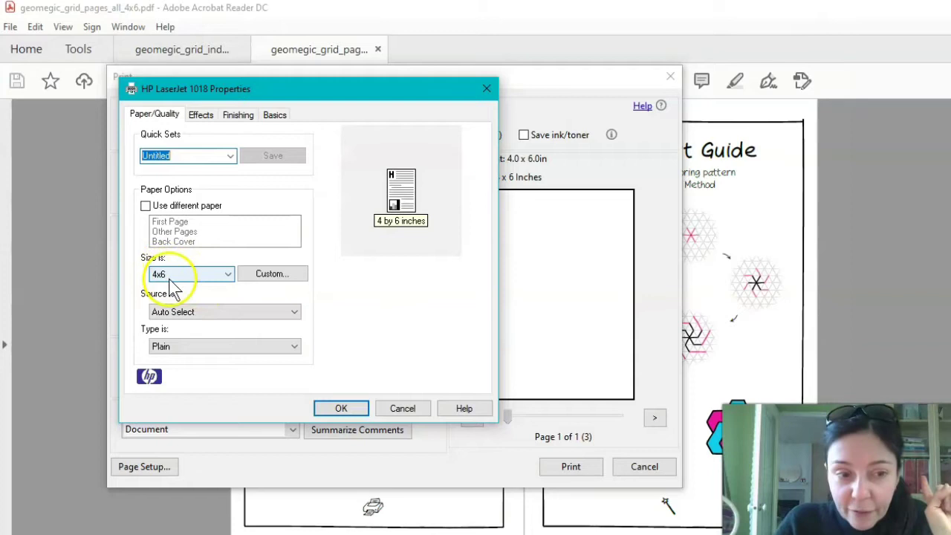
{"action": "left_click", "coordinate": [281, 275]}
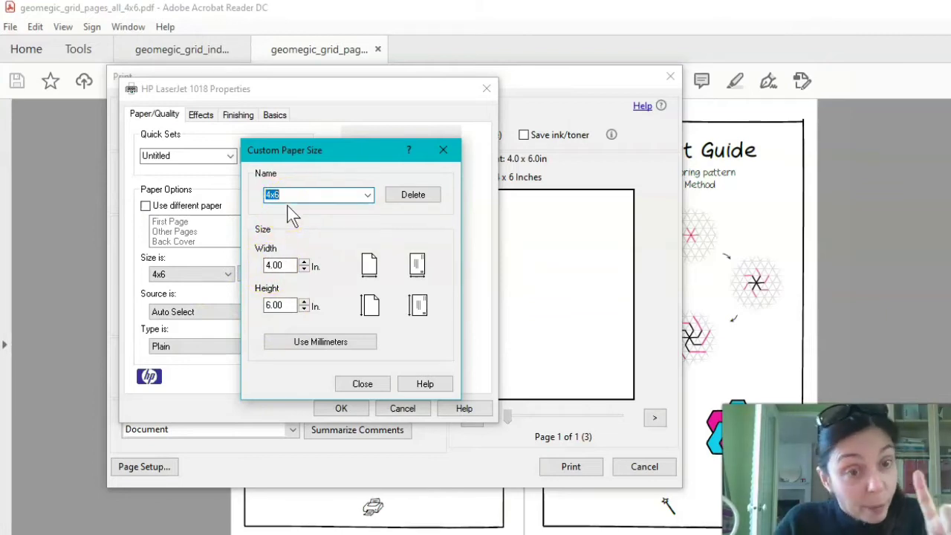
- Set the custom paper to 4.2 by 6.2 inches, name it 4.2x6.2, and save it over the existing one
{"action": "double_click", "coordinate": [275, 266]}
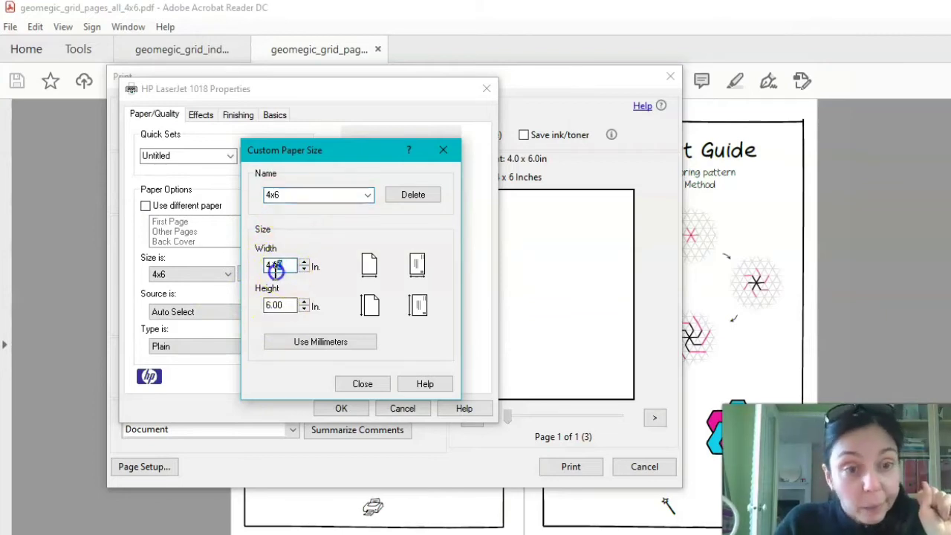
{"action": "type", "text": "4.2"}
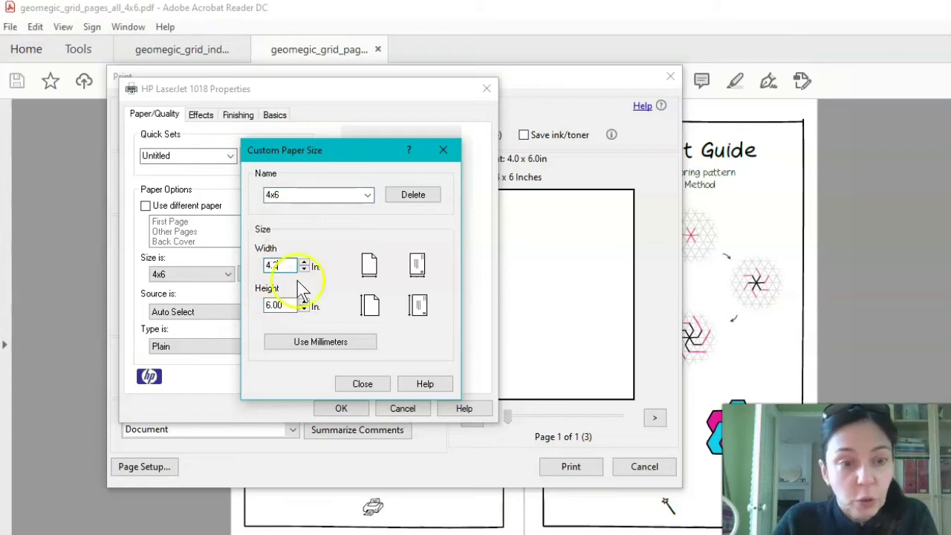
{"action": "double_click", "coordinate": [273, 305]}
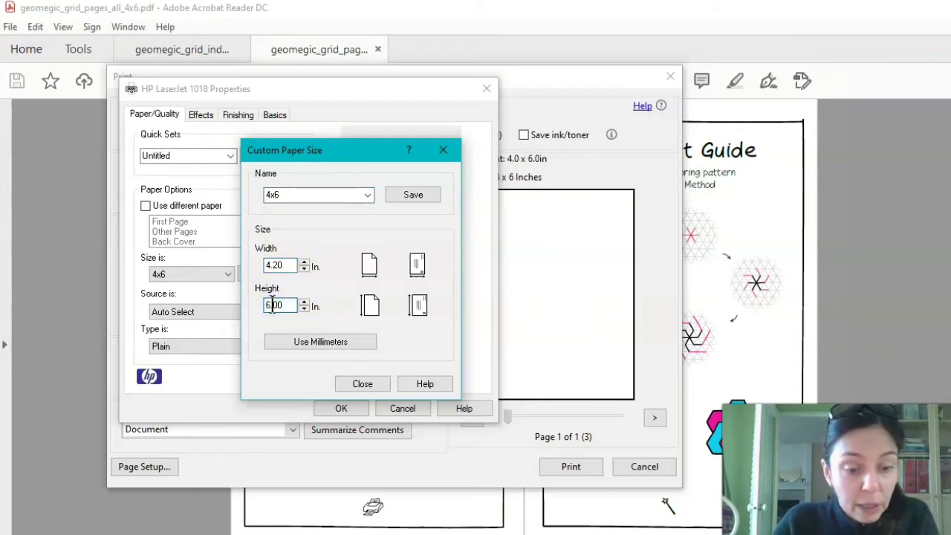
{"action": "double_click", "coordinate": [273, 304]}
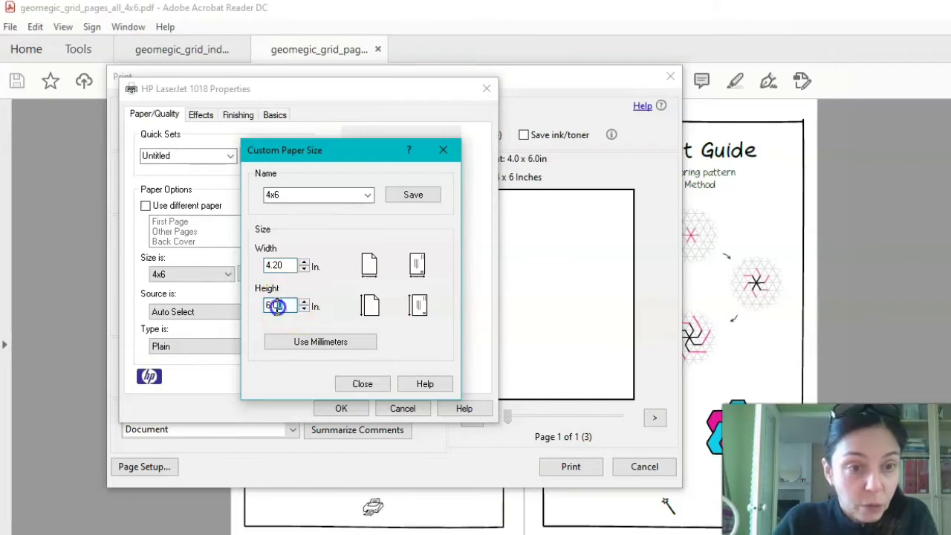
{"action": "type", "text": "6.2"}
{"action": "double_click", "coordinate": [272, 194]}
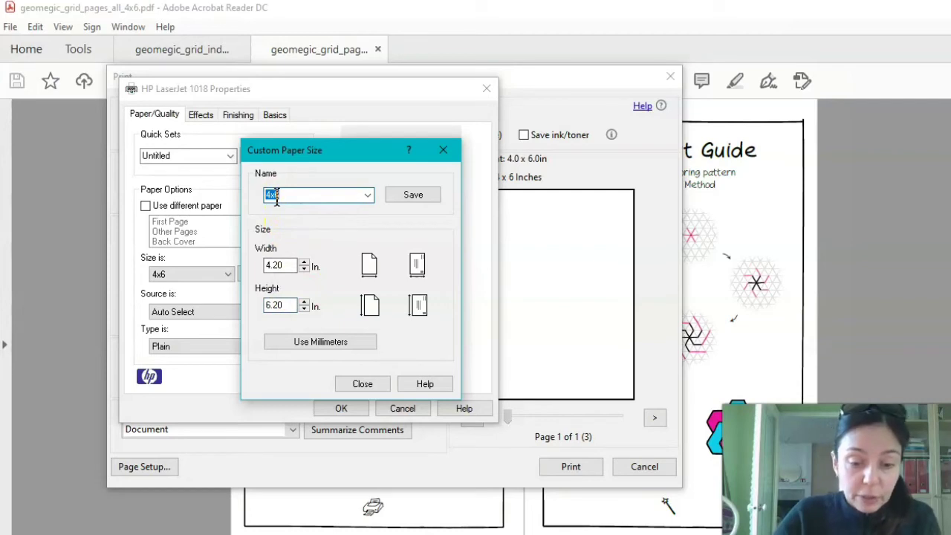
{"action": "type", "text": "4.2x6"}
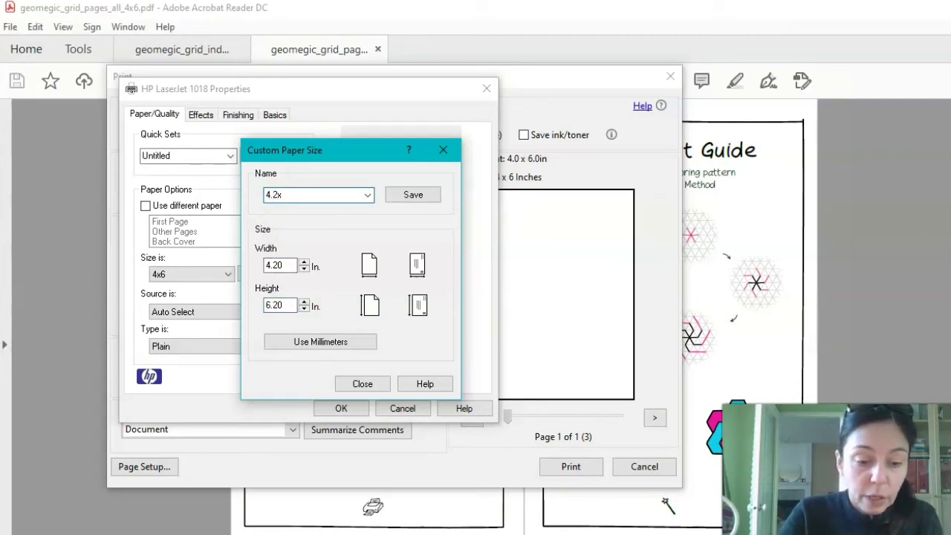
{"action": "type", "text": ".2"}
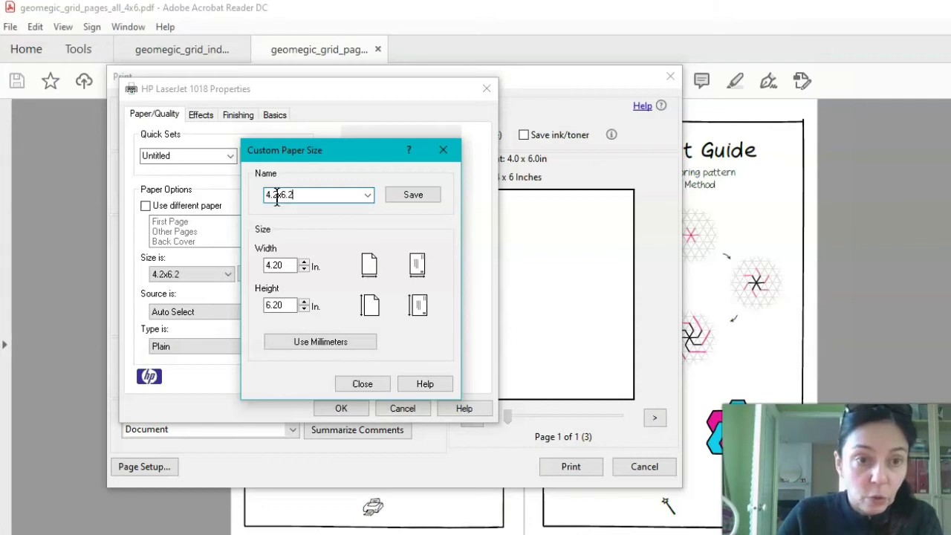
{"action": "left_click", "coordinate": [414, 192]}
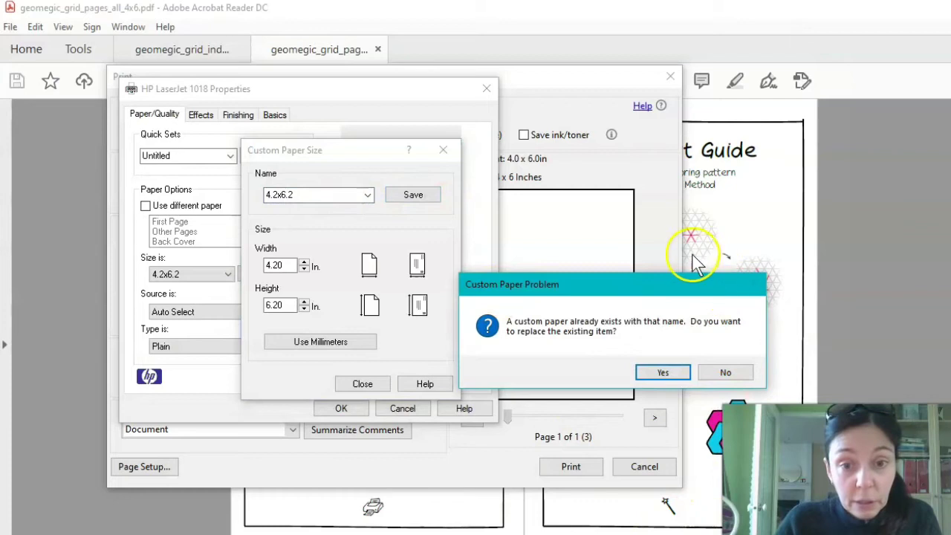
{"action": "left_click", "coordinate": [664, 373]}
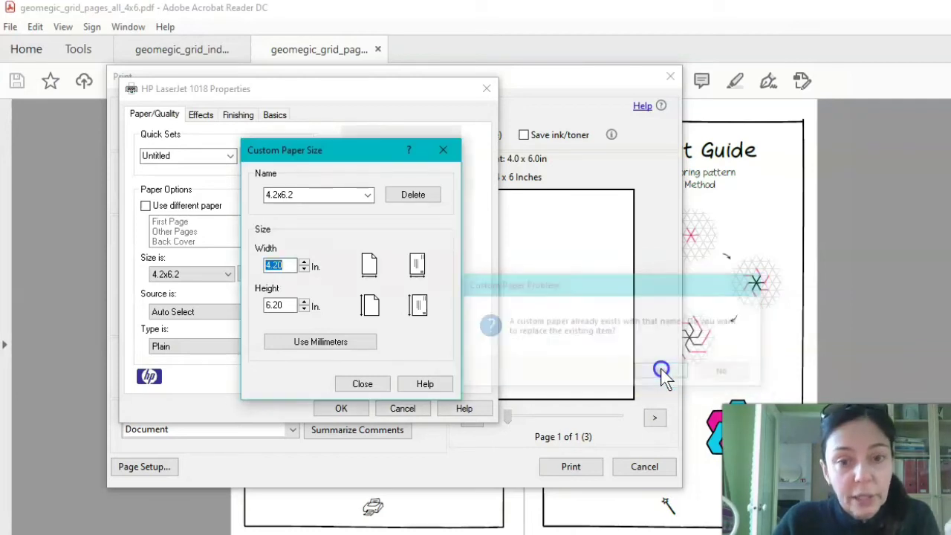
- Close the custom size settings, choose 4x6 as the paper size, and confirm the printer properties
{"action": "left_click", "coordinate": [362, 383]}
{"action": "left_click", "coordinate": [190, 274]}
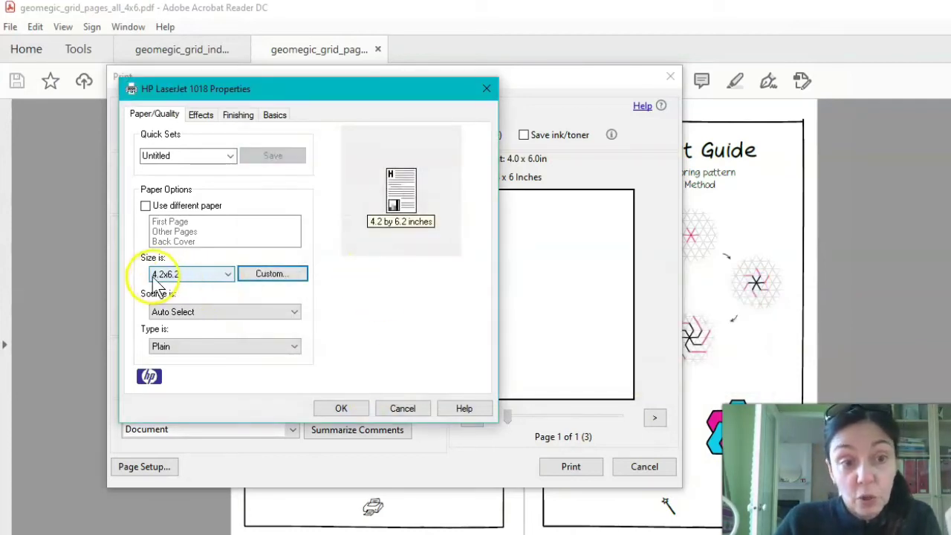
{"action": "left_click", "coordinate": [228, 275]}
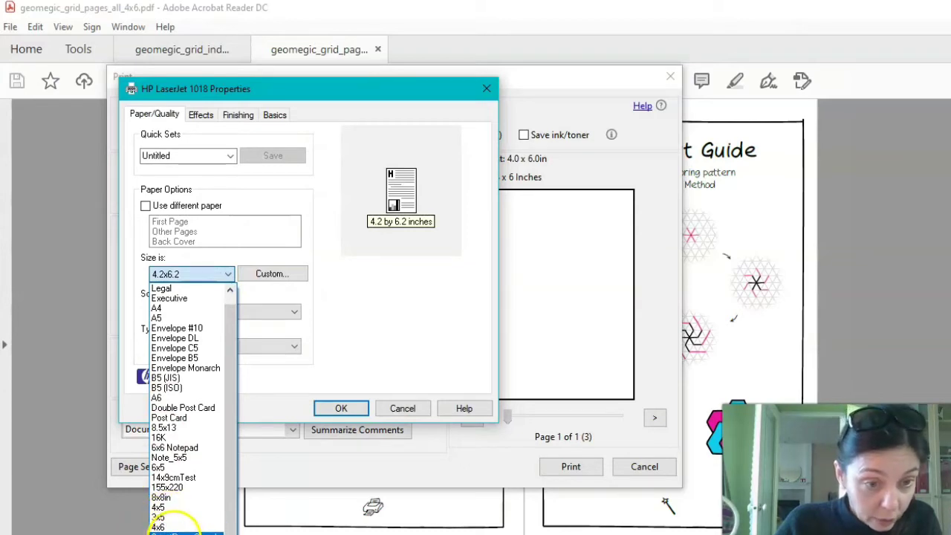
{"action": "left_click", "coordinate": [159, 527]}
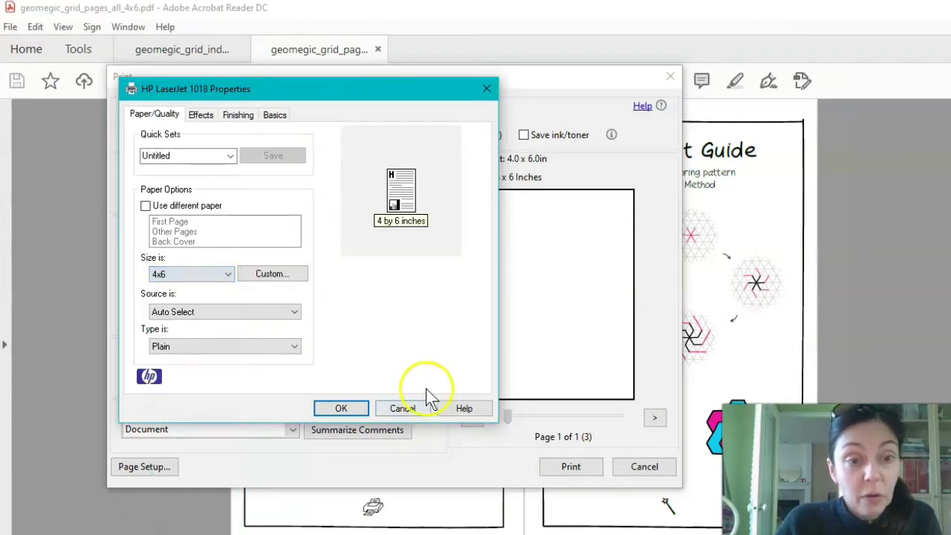
{"action": "left_click", "coordinate": [342, 409]}
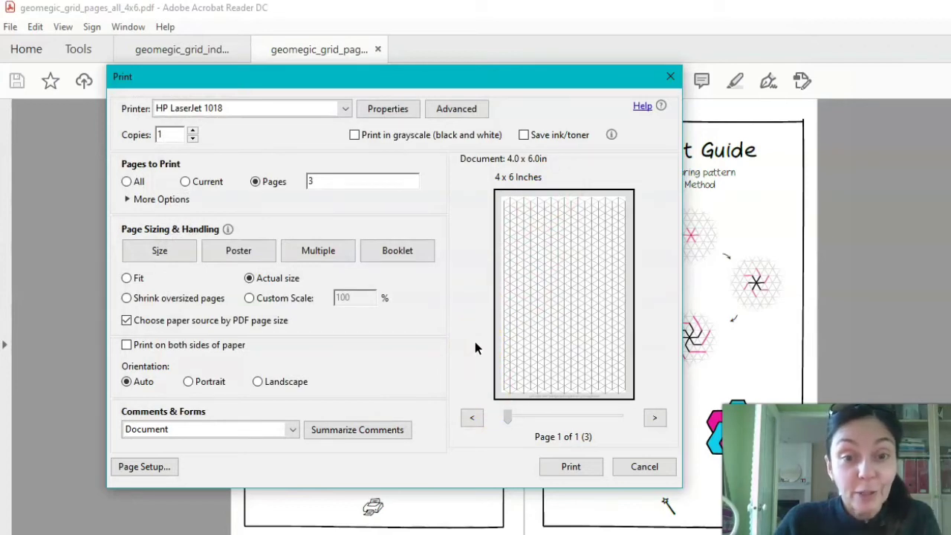
- Print page 3 at actual size on the 4 x 6 inch paper
{"action": "left_click", "coordinate": [565, 479]}
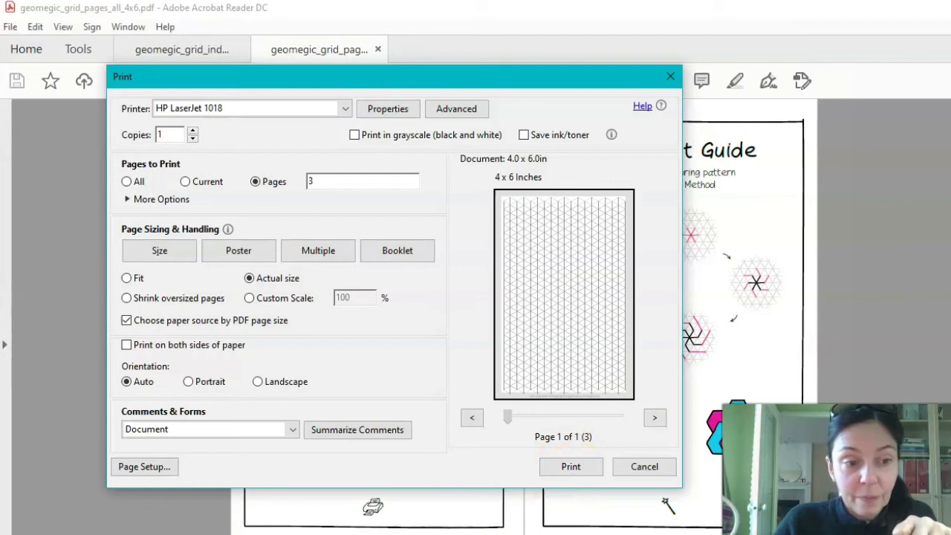